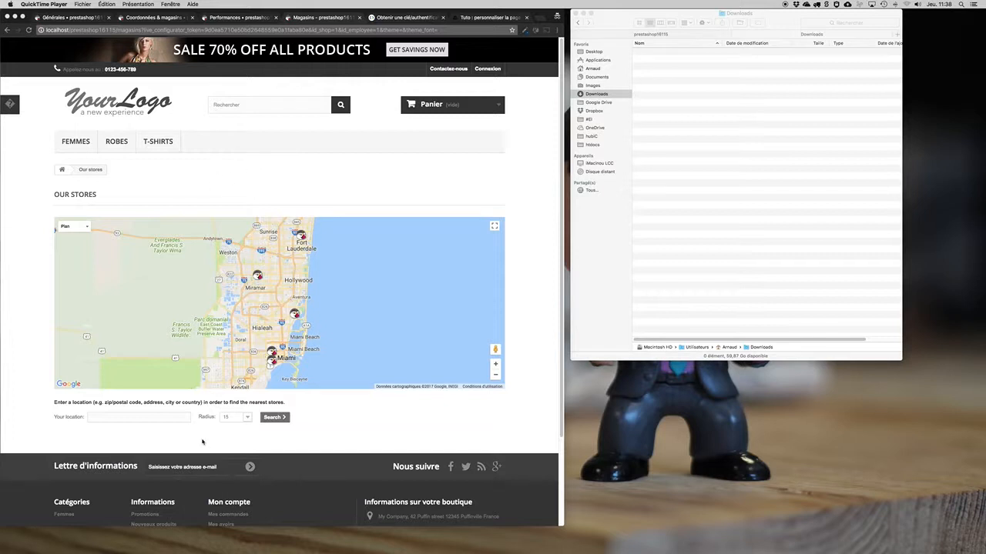
- Search the store locator for shops near miami within a radius of 50 and look through the store list
click(121, 418)
scroll(121, 418, down, 1)
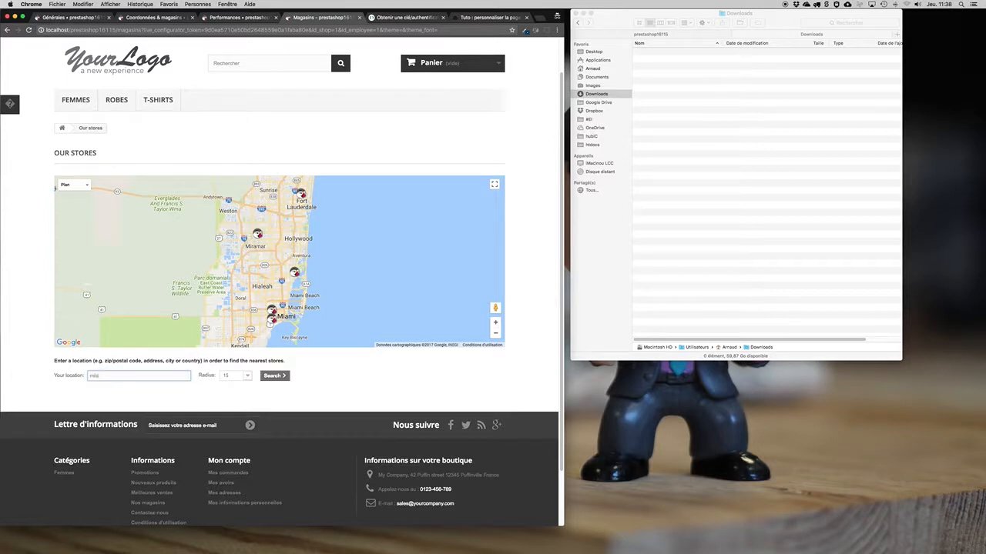
click(234, 375)
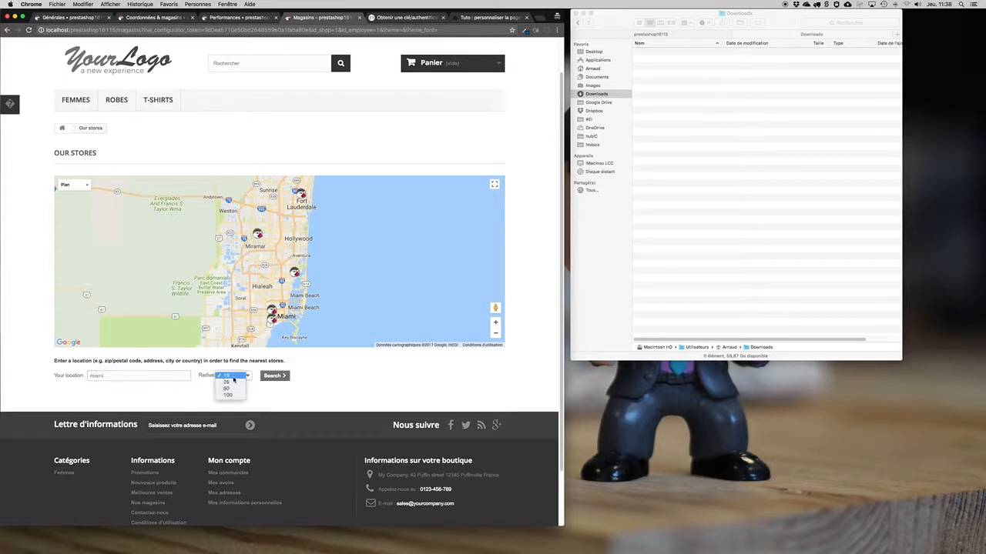
click(231, 389)
click(271, 377)
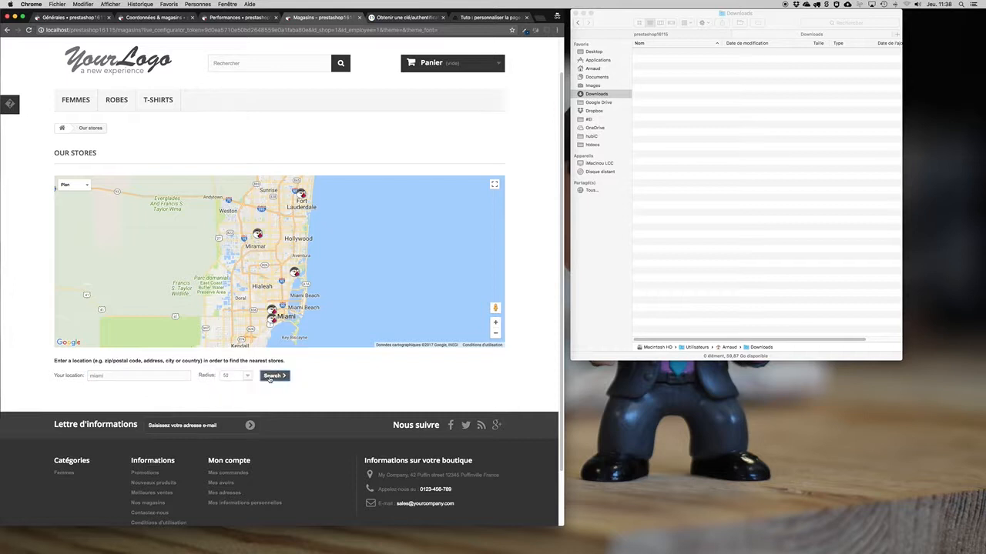
scroll(335, 384, down, 4)
scroll(335, 384, down, 3)
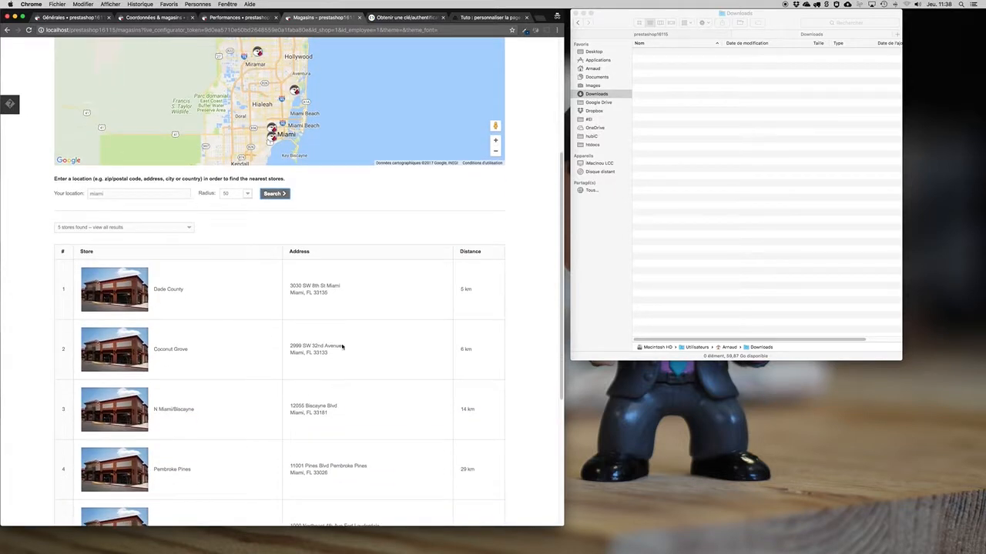
scroll(277, 351, up, 4)
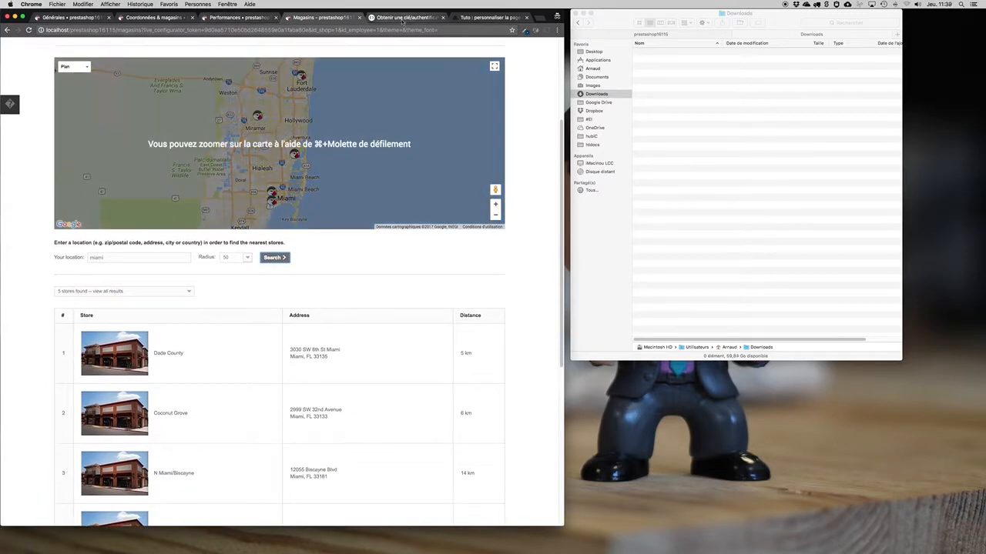
- Find the download links at the end of the PrestaShop stores-page tutorial and download StoresController.php and stores.tpl
click(475, 17)
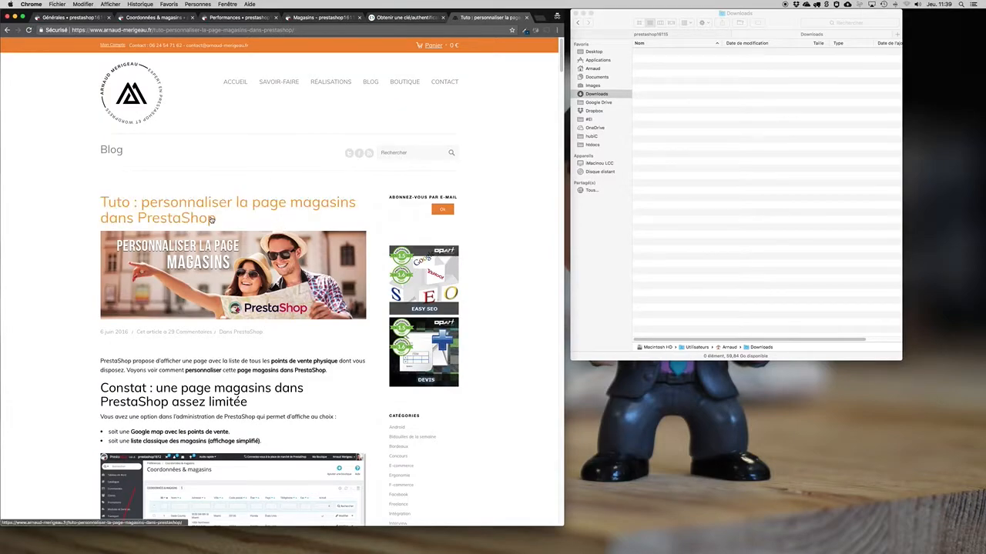
scroll(247, 207, down, 4)
scroll(234, 219, down, 20)
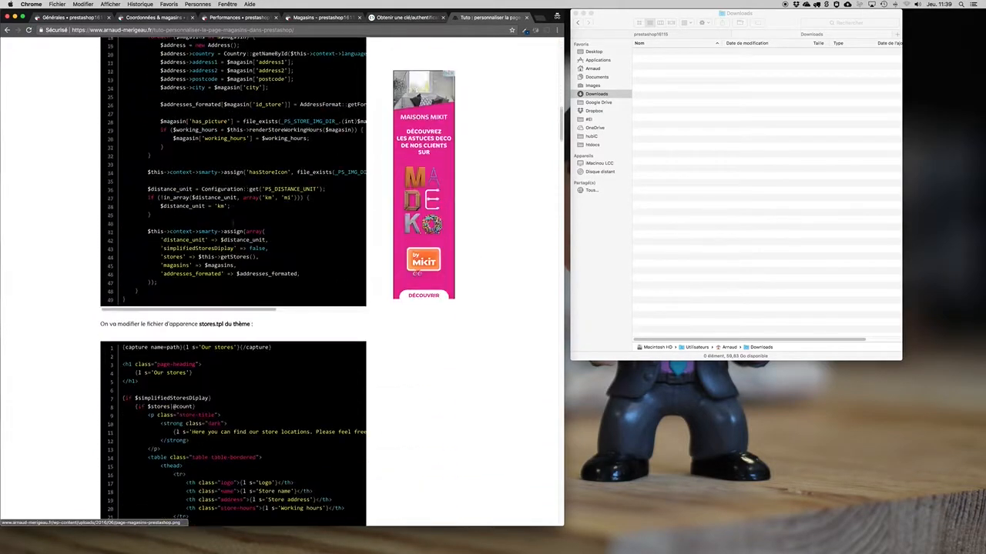
scroll(232, 224, down, 15)
scroll(247, 254, up, 10)
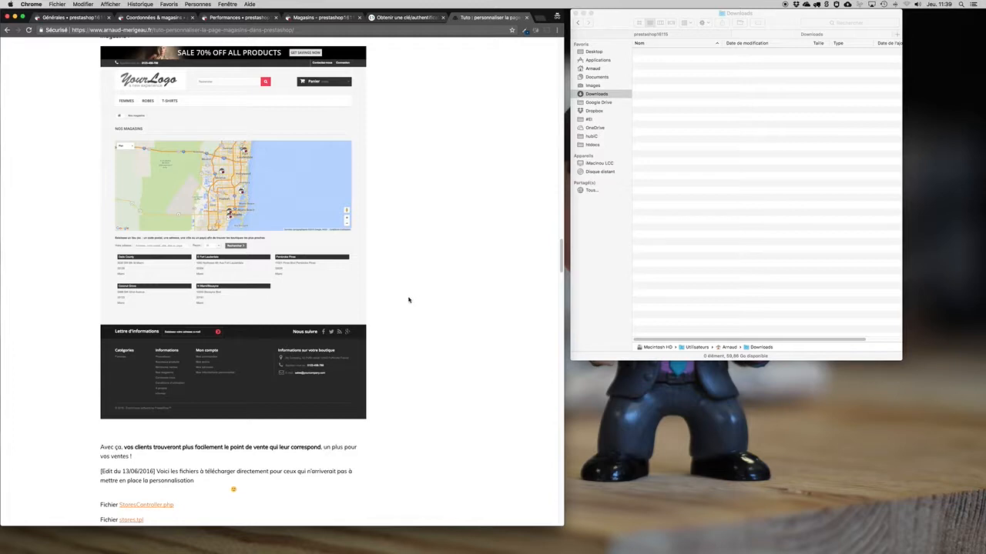
scroll(409, 299, down, 5)
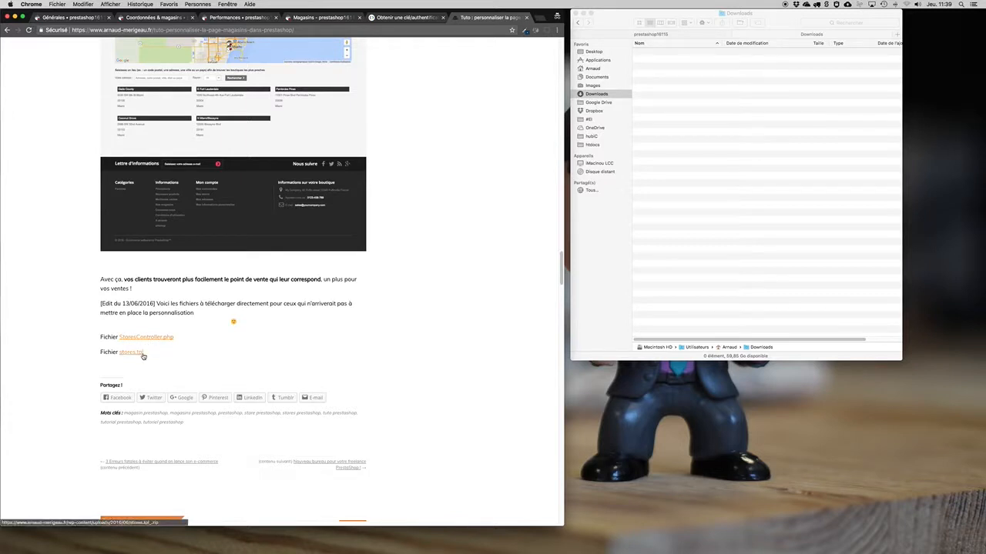
click(132, 354)
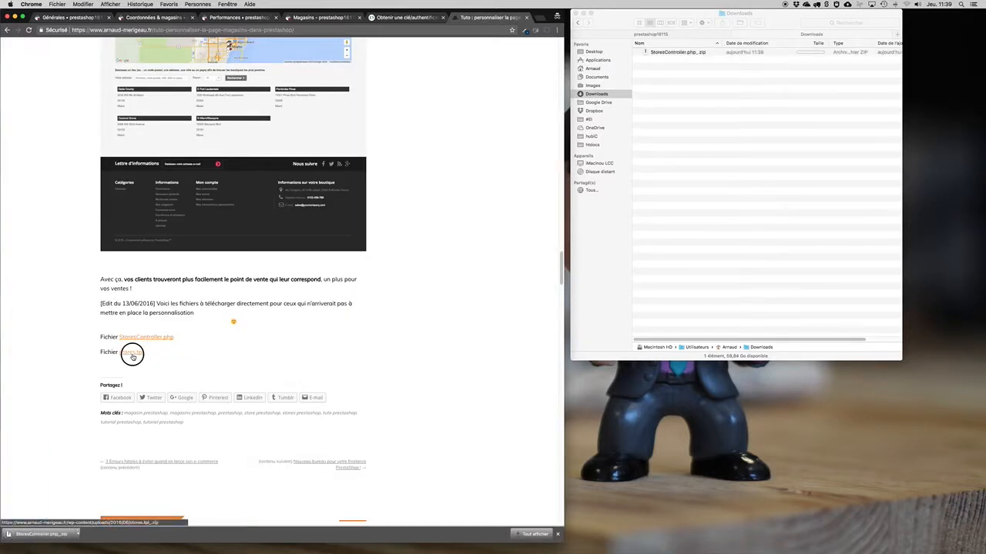
- Extract the two downloaded archives, stores.tpl_.zip and StoresController.php_.zip, in the Downloads folder
click(721, 89)
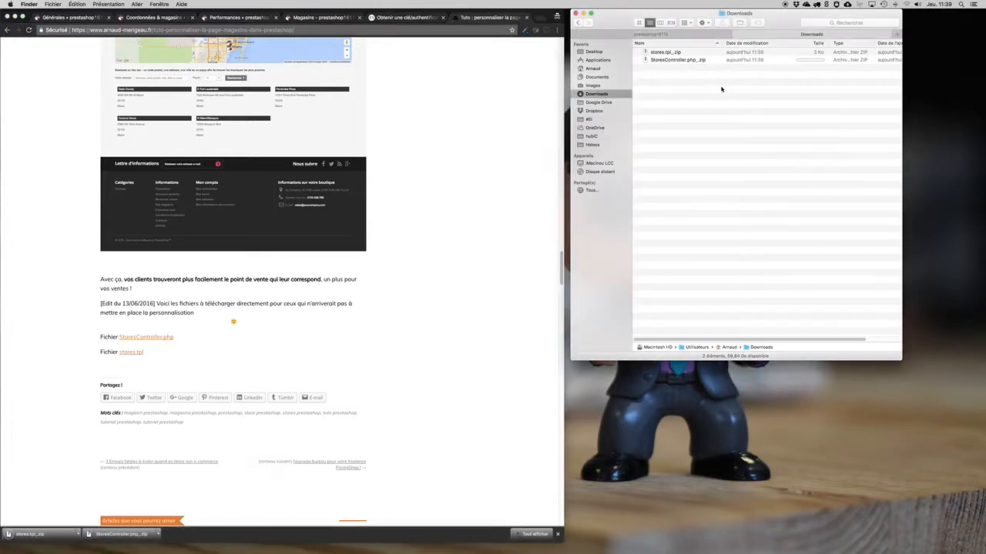
drag(695, 83, 660, 49)
double_click(662, 51)
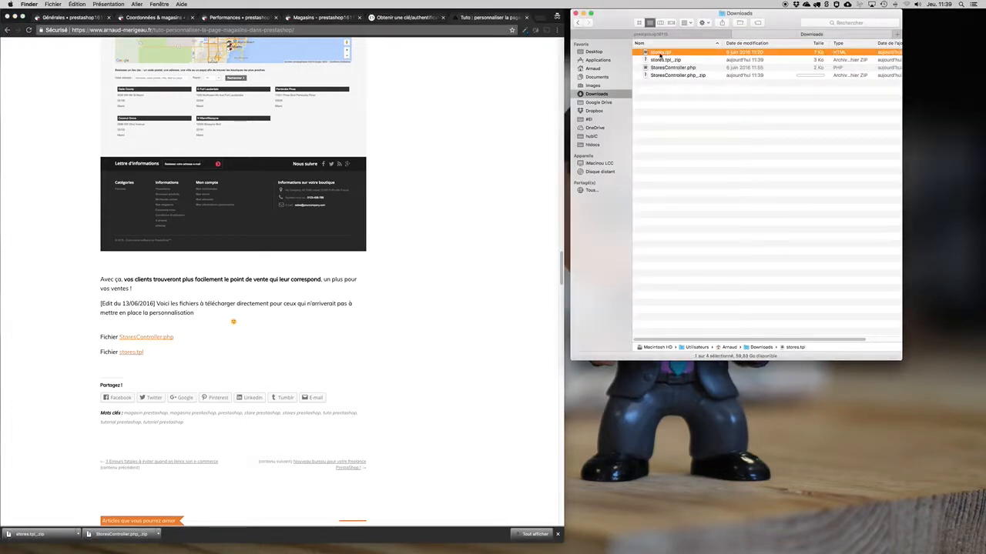
- Copy the extracted StoresController.php into the override/controllers/front folder of prestashop16115
click(656, 68)
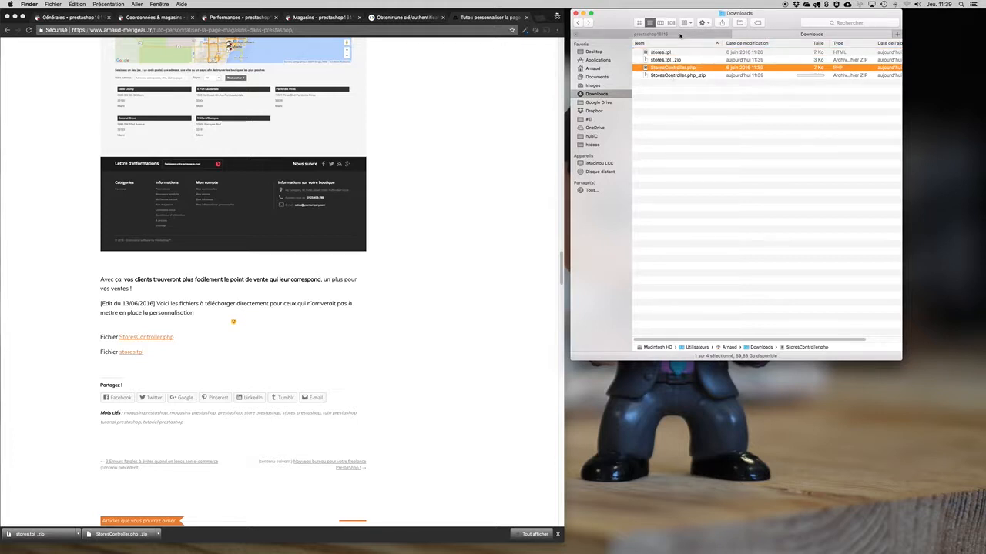
click(679, 34)
scroll(675, 103, down, 4)
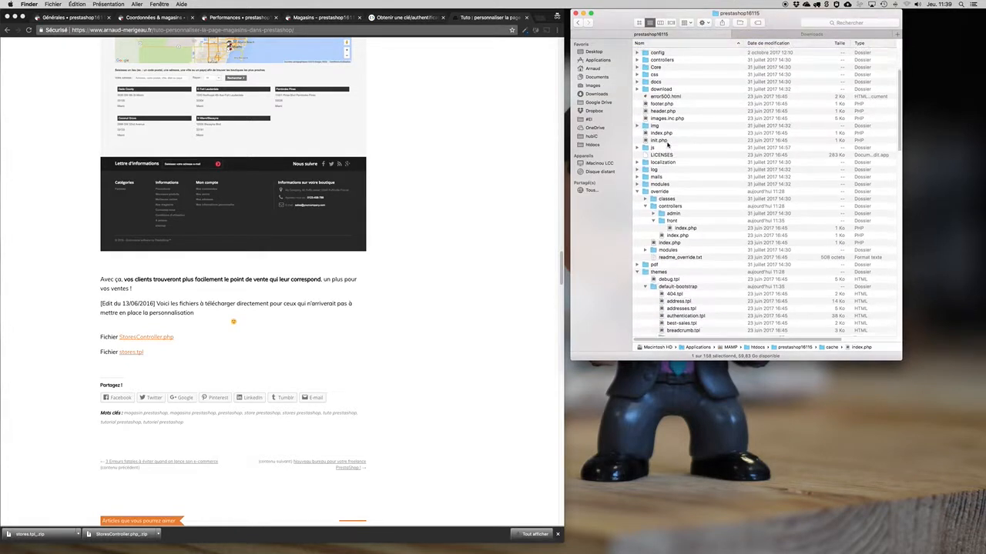
click(662, 188)
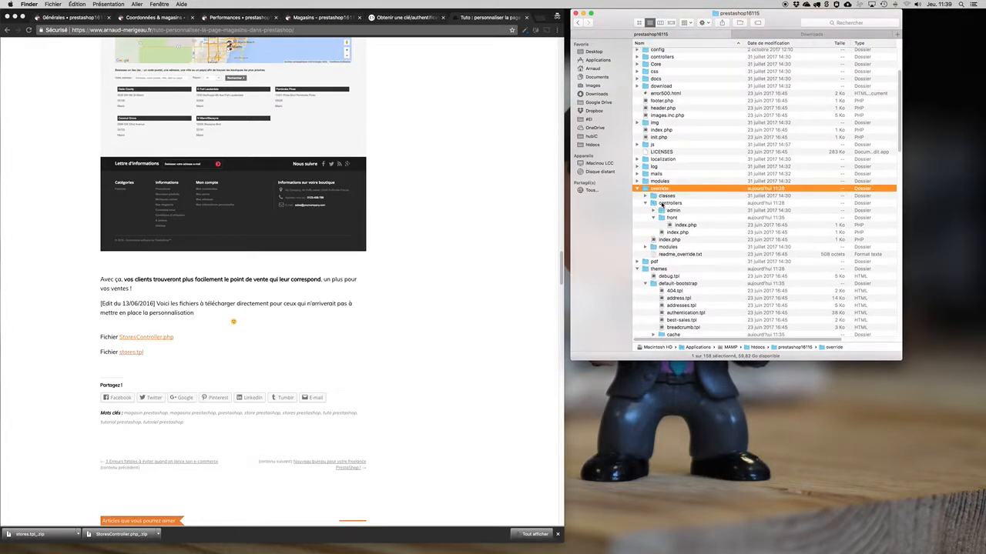
click(662, 204)
click(665, 217)
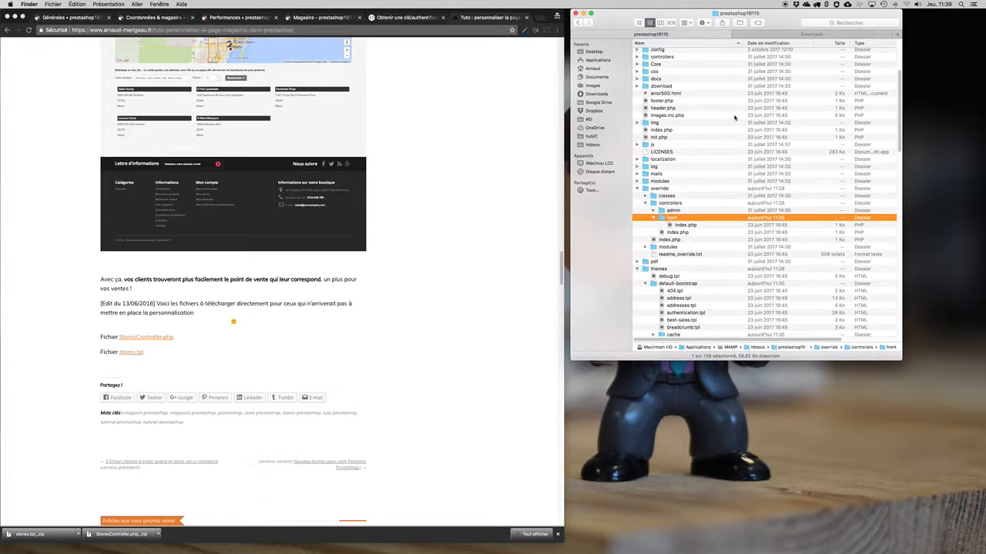
double_click(663, 218)
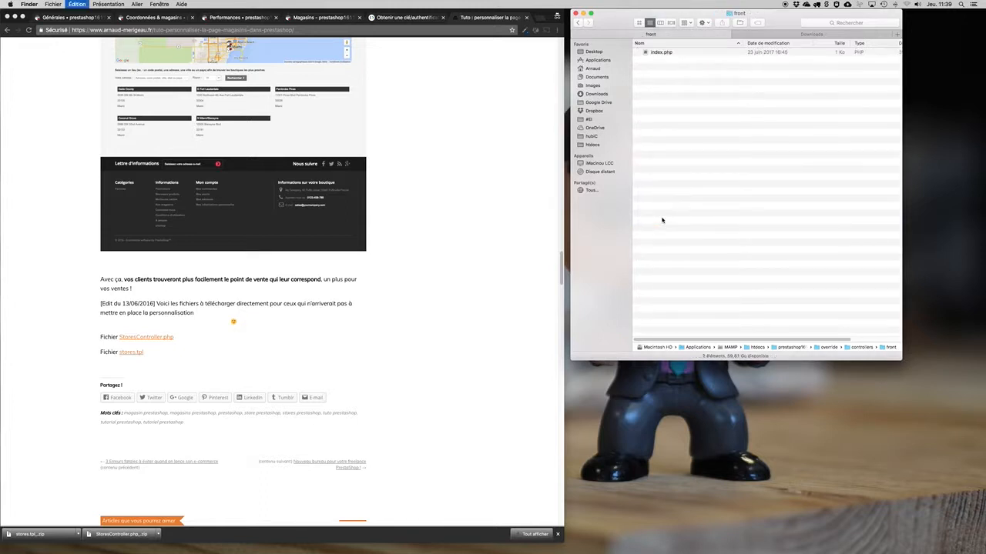
click(668, 61)
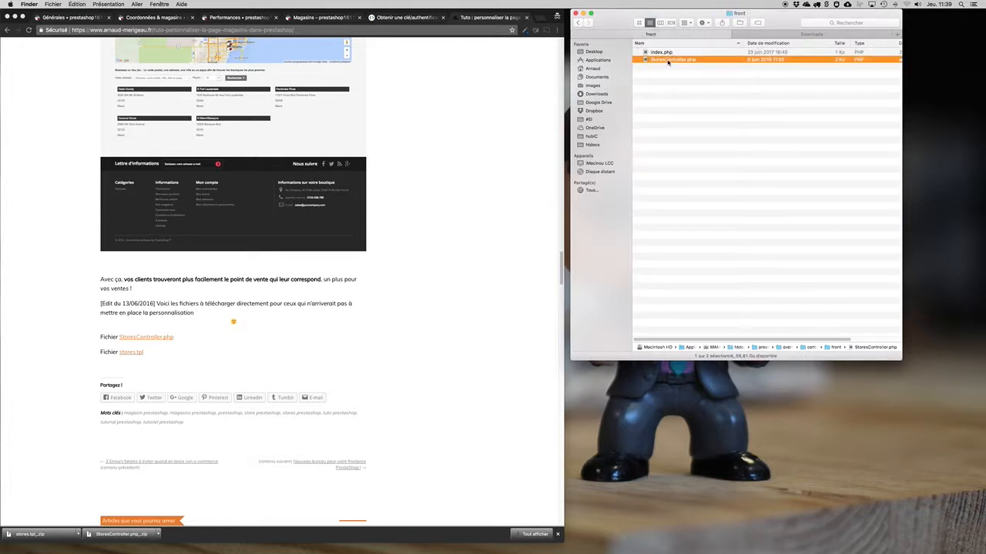
- Return to the prestashop16115 root and open its themes/default-bootstrap folder
key(super+Up)
key(super+Up)
key(super+Up)
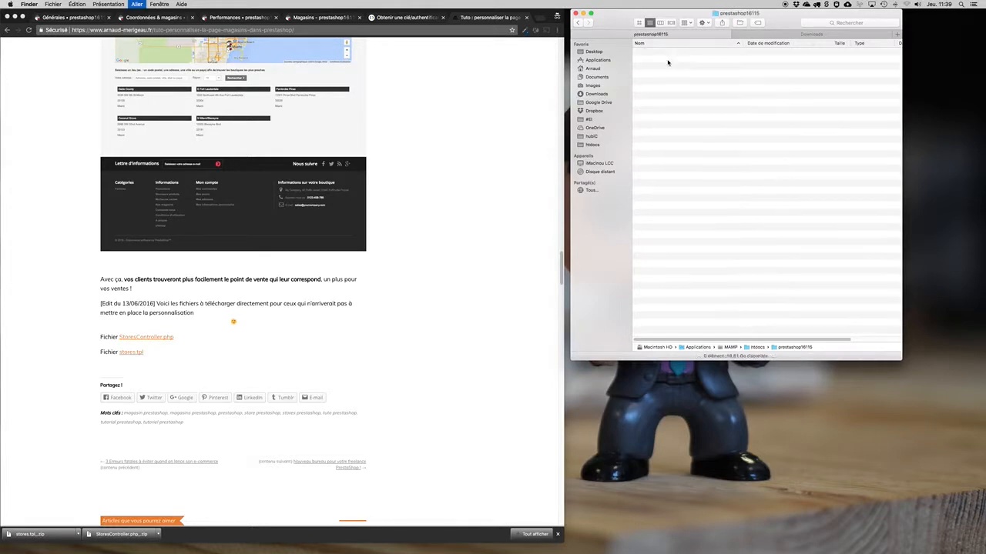
scroll(660, 149, down, 10)
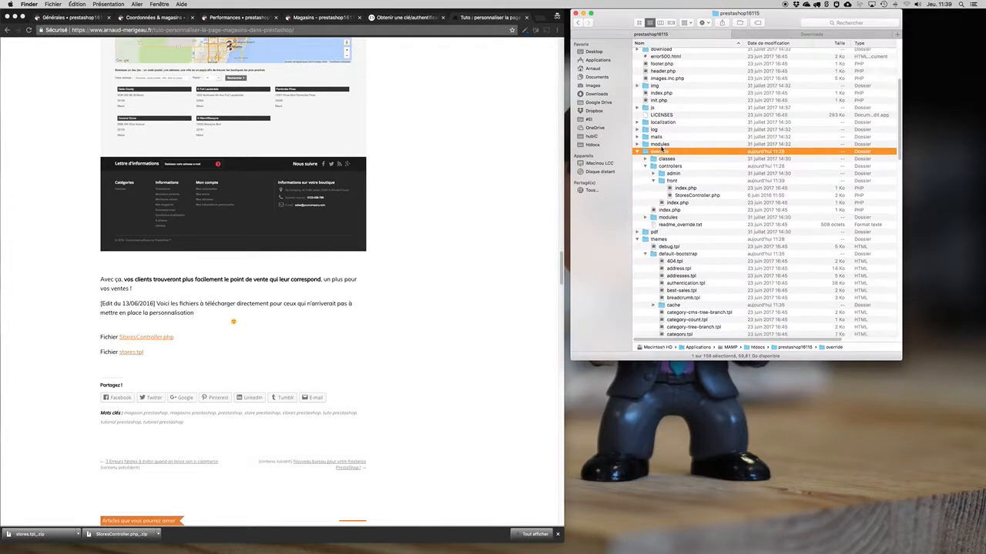
click(650, 109)
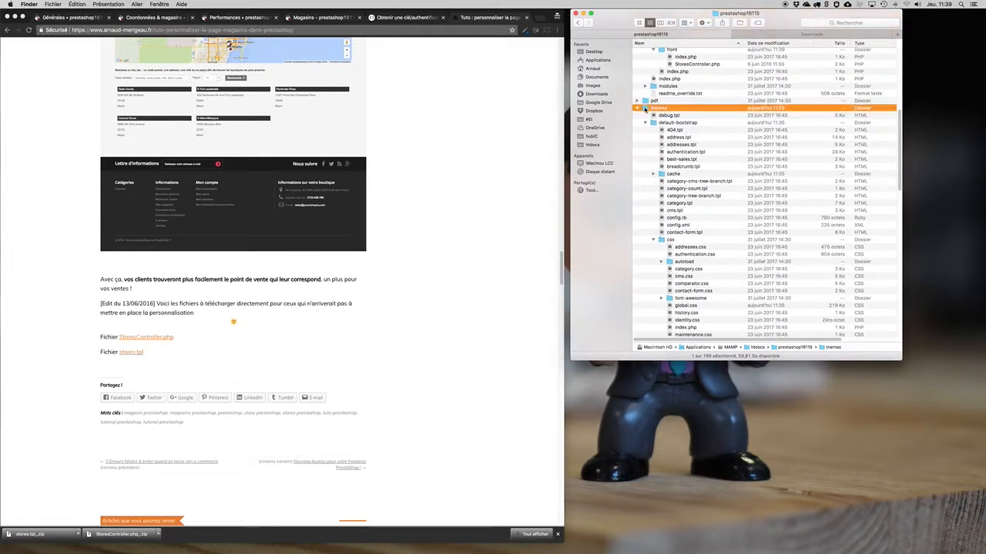
click(656, 124)
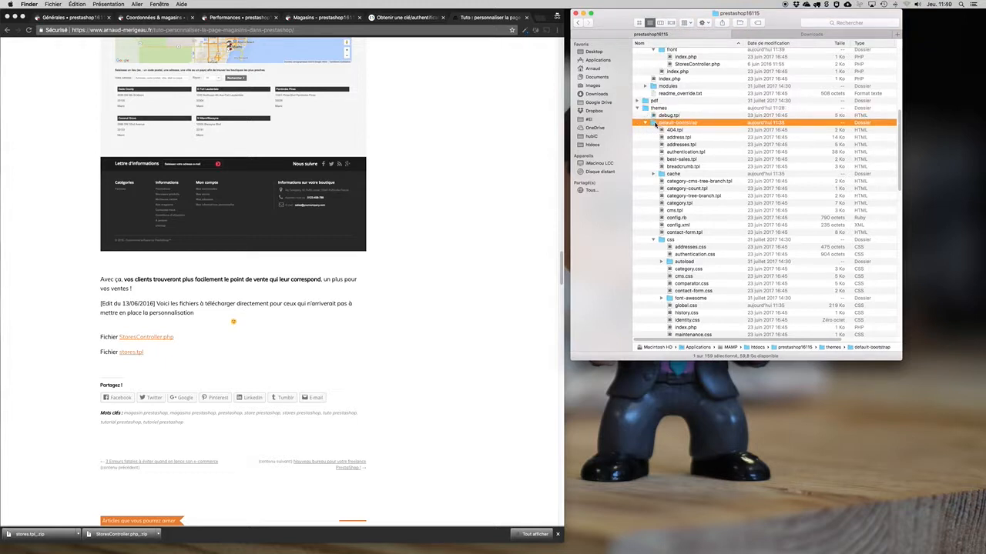
double_click(655, 123)
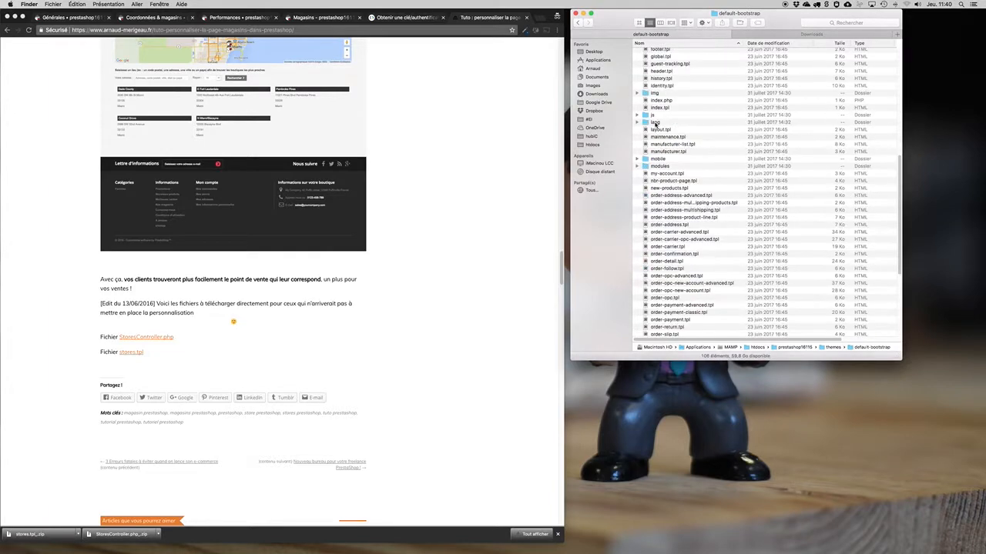
scroll(670, 146, down, 15)
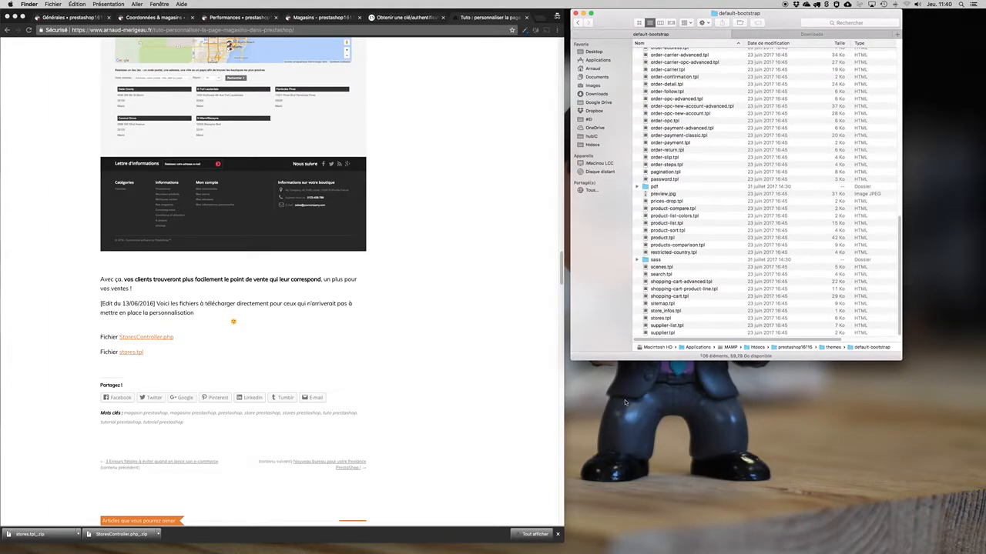
- Rename the theme's stores.tpl as stores.tpl.bkp and copy the downloaded stores.tpl into the default-bootstrap folder
click(655, 320)
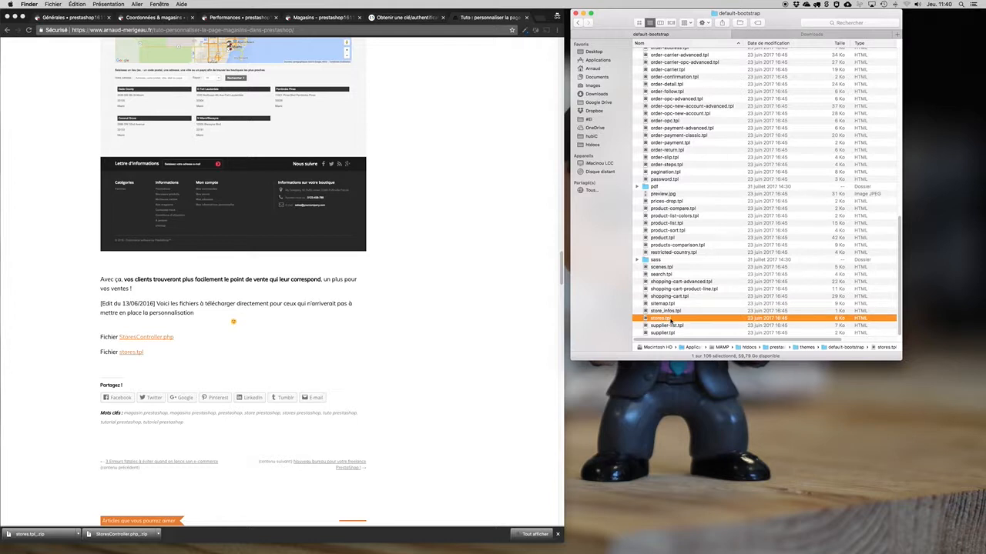
click(670, 320)
click(670, 319)
key(Return)
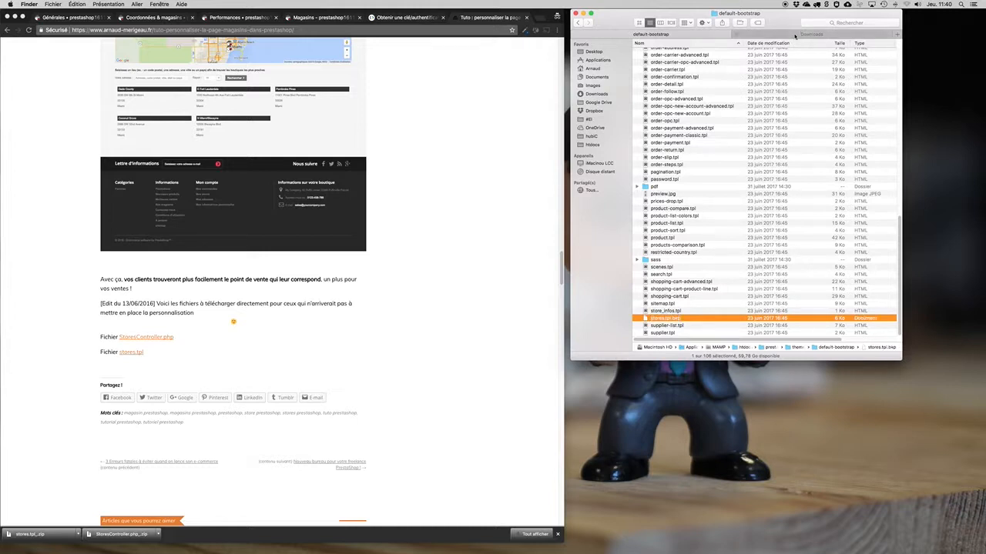
click(771, 36)
drag(646, 53, 677, 36)
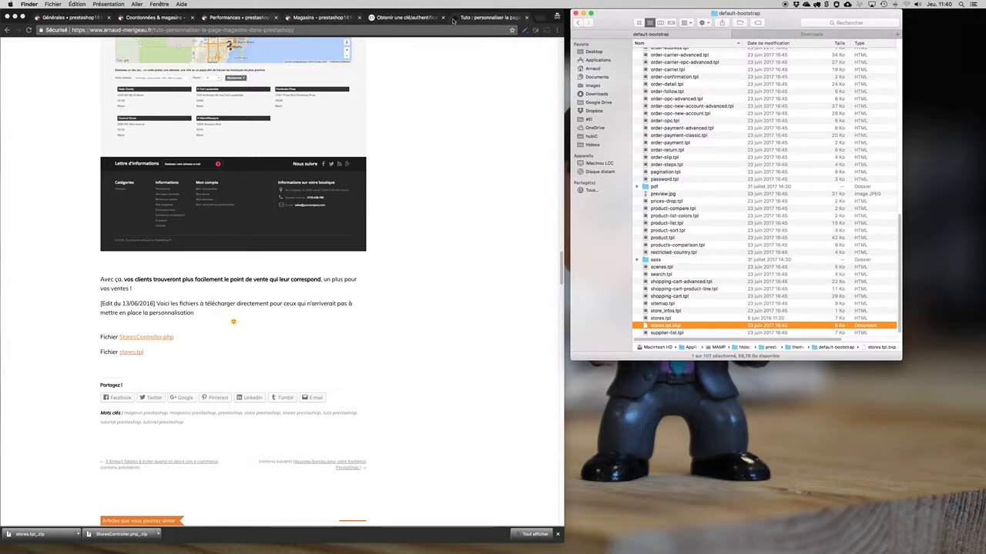
- Copy the whole /*STORES*/ CSS block that the tutorial article gives for the theme's global.css
click(485, 19)
scroll(210, 306, up, 5)
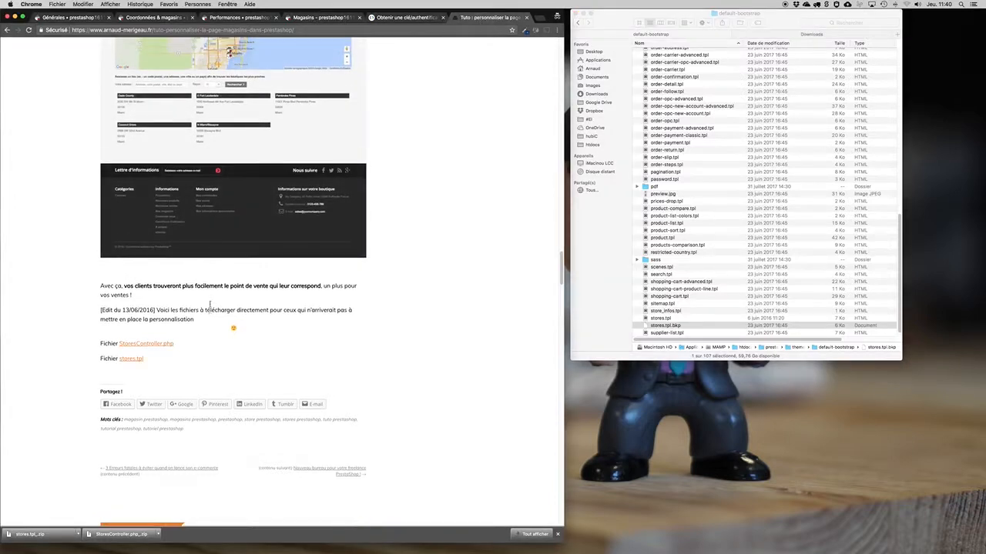
scroll(210, 306, up, 2)
drag(132, 277, 120, 192)
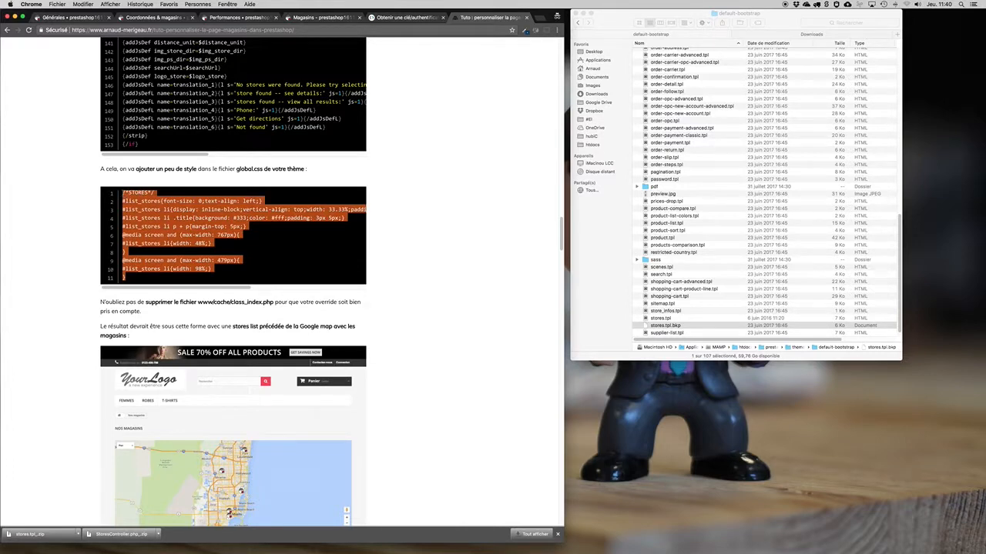
- Open global.css from the css folder of the default-bootstrap theme in Sublime Text
click(767, 205)
scroll(767, 205, up, 10)
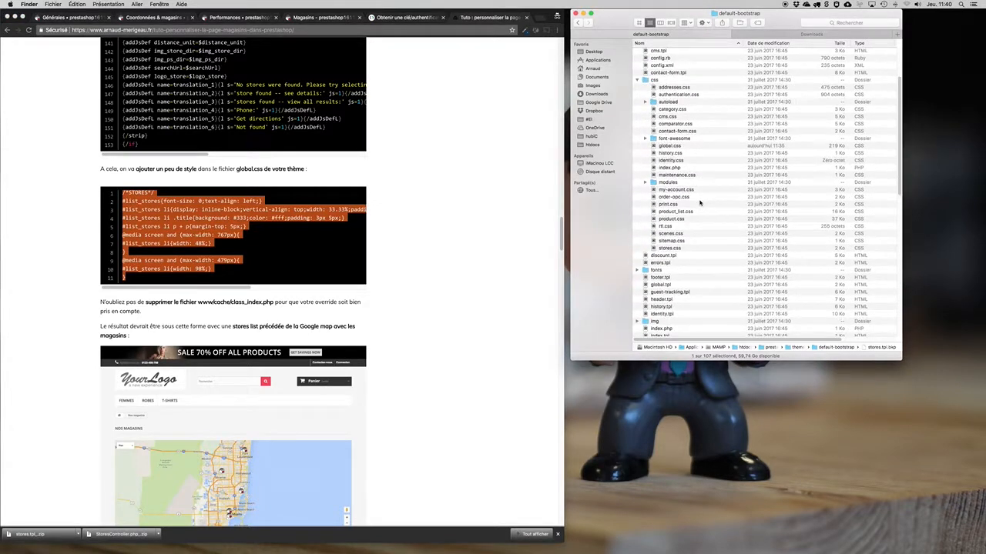
click(649, 82)
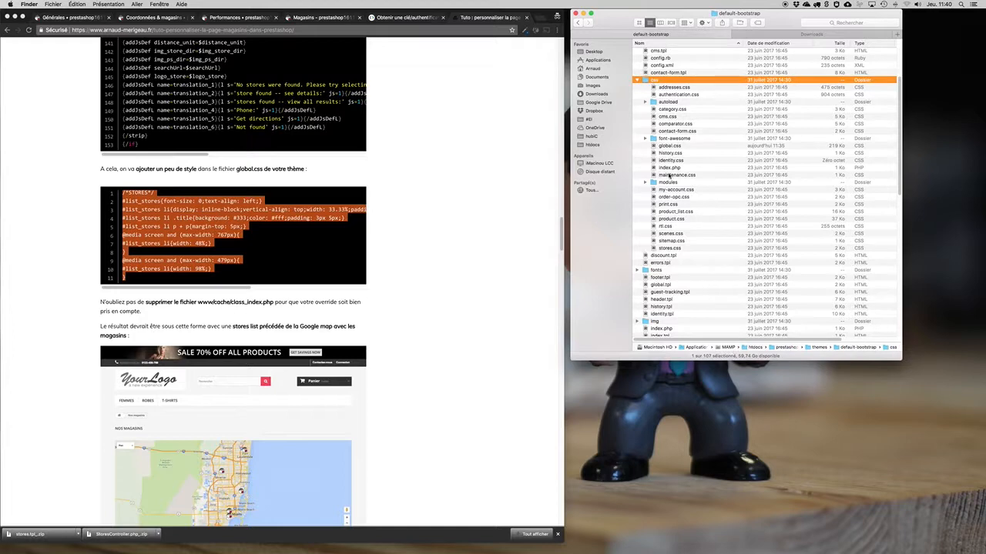
click(667, 146)
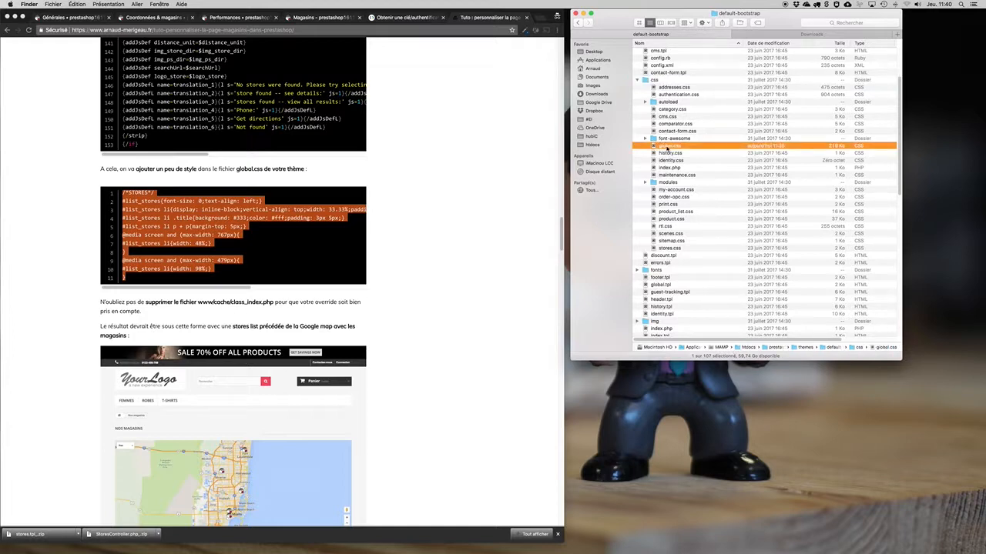
double_click(669, 149)
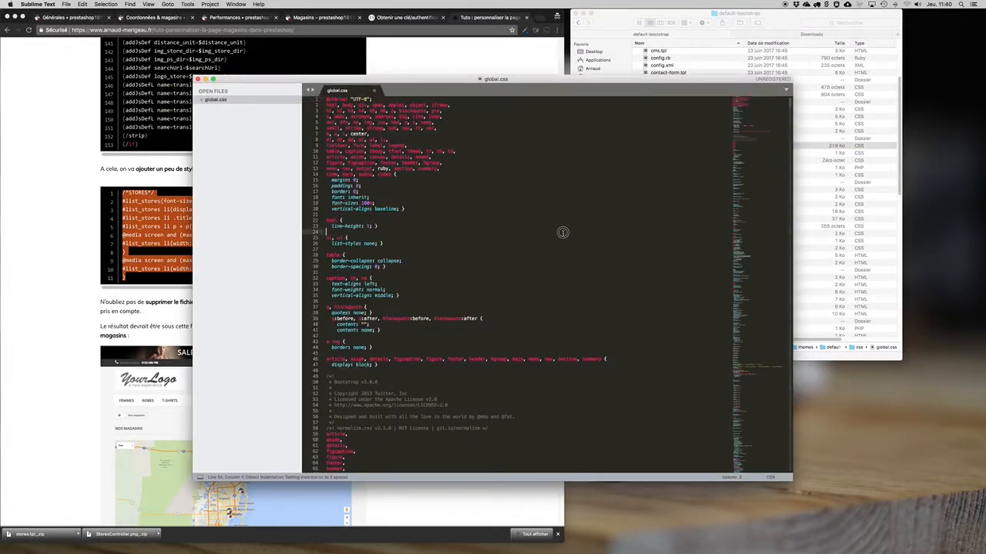
- Paste the copied /*STORES*/ rules at the end of global.css, after a blank line, and save the file
key(super+Down)
key(Return)
key(Return)
text(/*STORES*/ #list_stores{font-size: 0;text-align: left;} #list_stores li{display: inline-block;vertical-align: top;width: 33.33%;padding: 0 1%;font-size: 13px;font-weight: normal;margin: 0 0 30px 0;} #list_stores li .title{background: #333;color: #fff;padding: 3px 5px;} #list_stores li p + p{margin-top: 5px;} @media screen and (max-width: 767px){ #list_stores li{width: 48%;} } @media screen and (max-width: 479px){ #list_stores li{width: 98%;} })
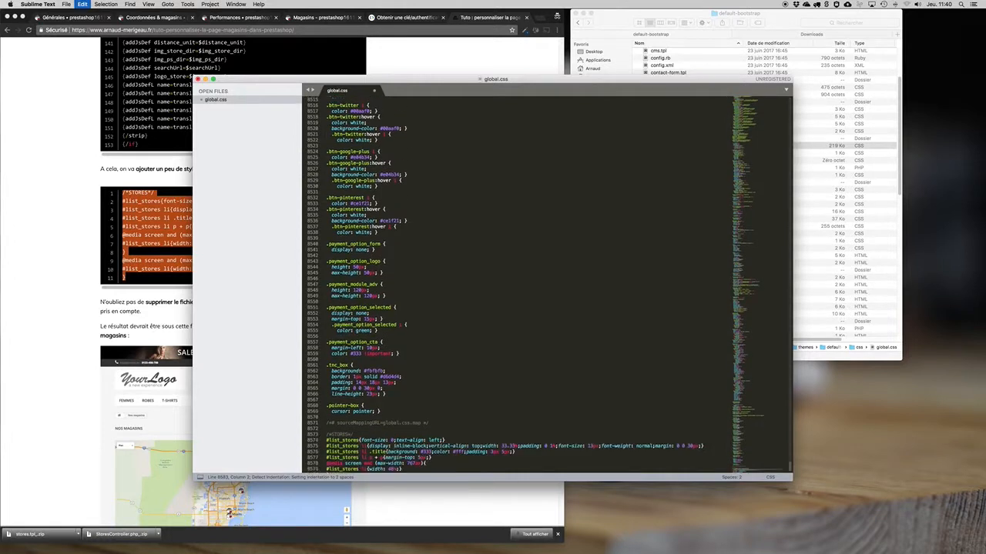
key(super+s)
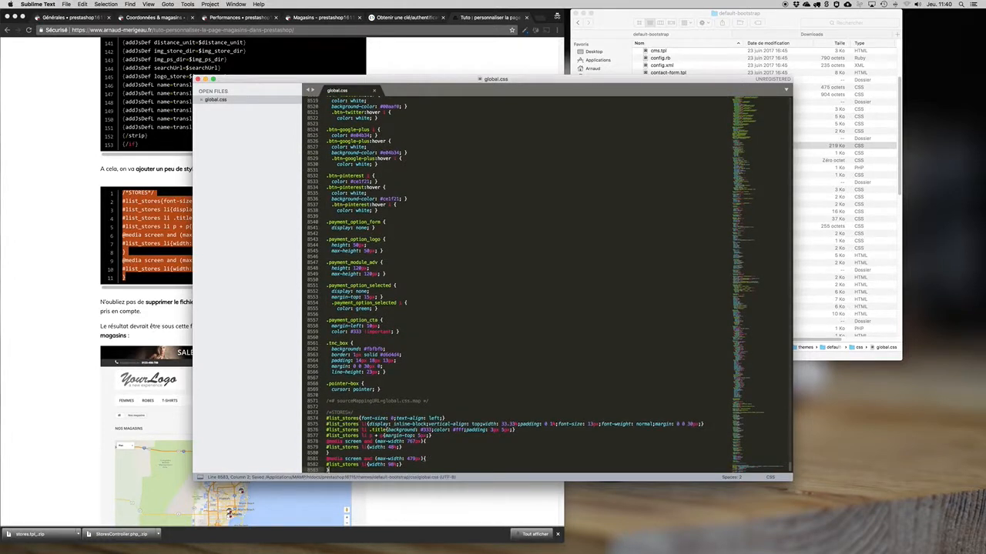
- Close global.css and delete class_index.php from the cache folder of prestashop16115 in Finder
key(super+w)
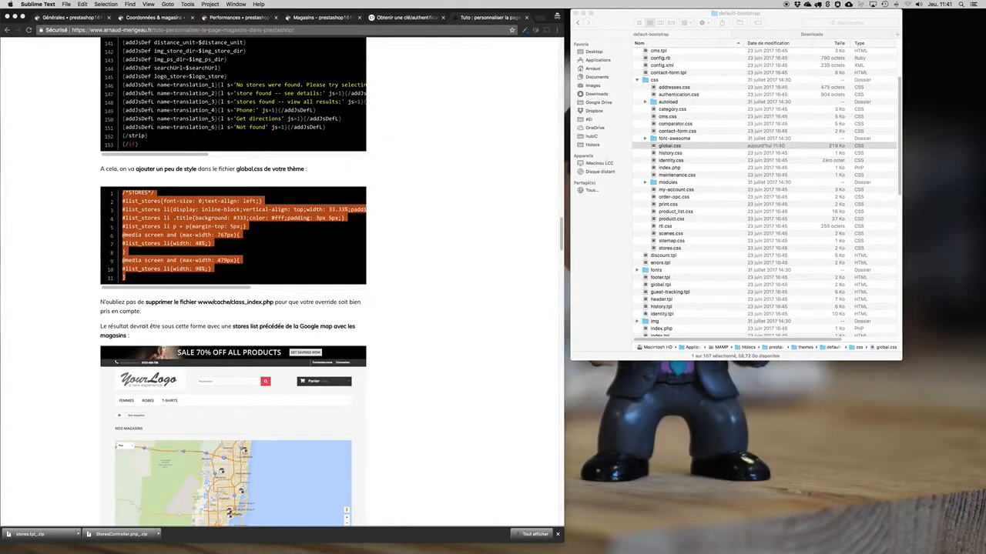
scroll(702, 158, up, 4)
click(692, 138)
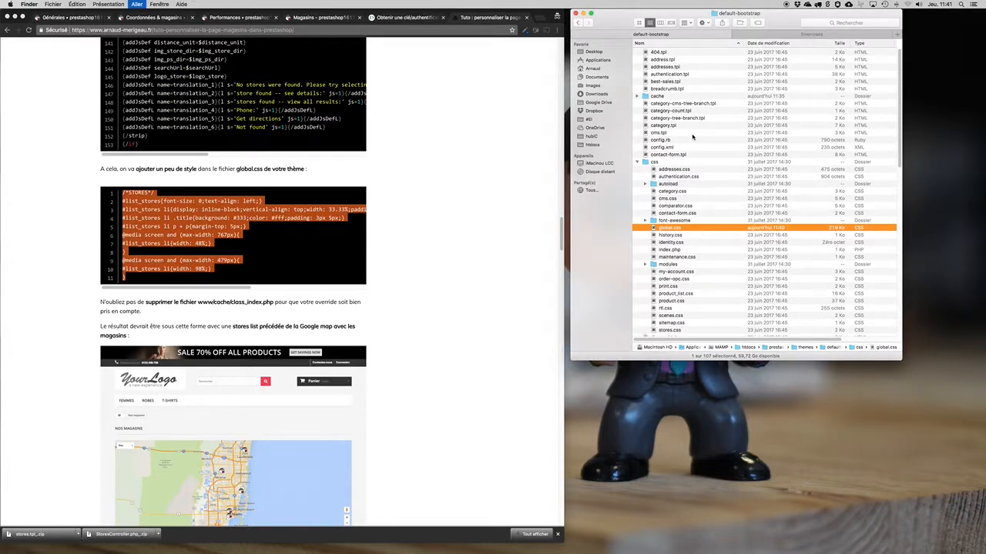
key(super+Up)
key(super+Up)
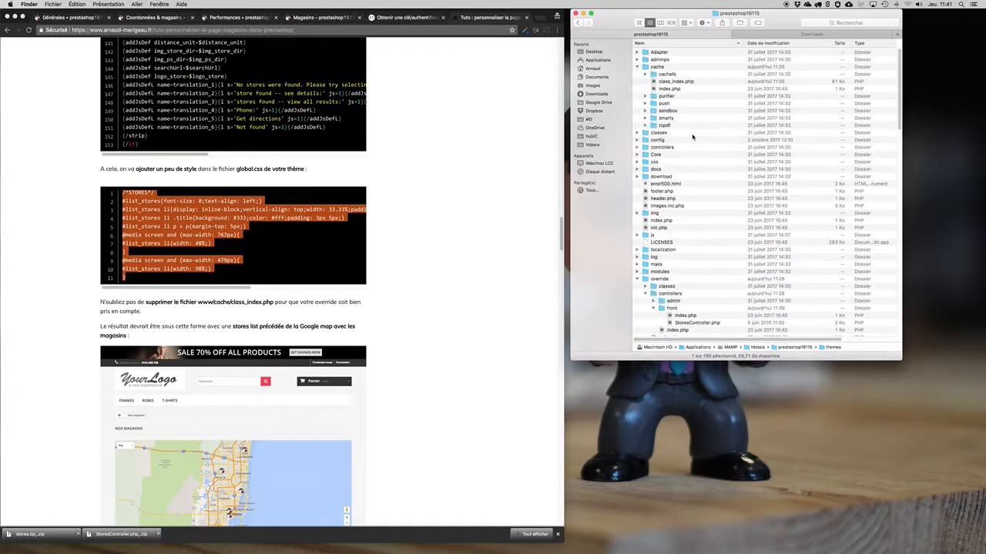
click(680, 83)
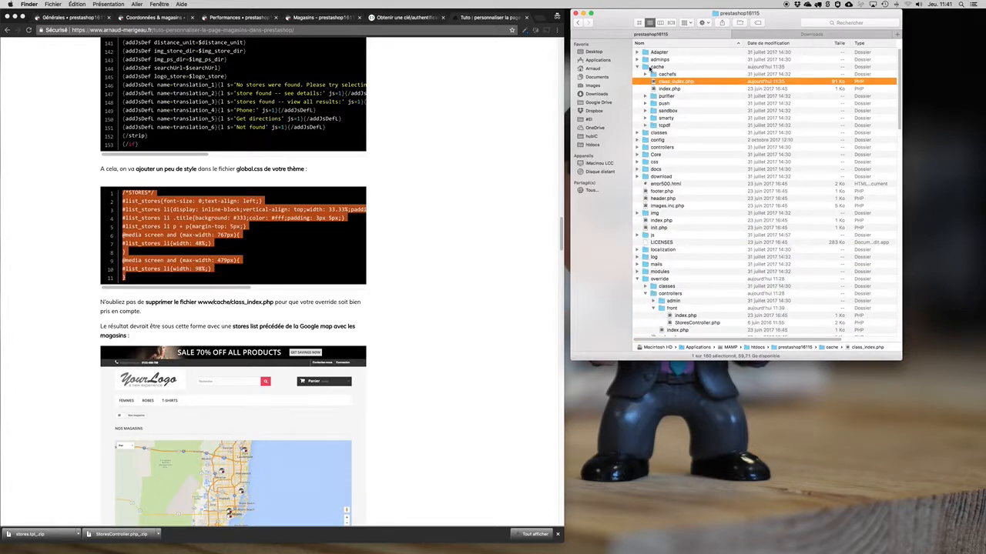
key(super+BackSpace)
- Review the template compilation, cache and debug mode settings on the shop's Performances page in Chrome
click(472, 82)
click(320, 17)
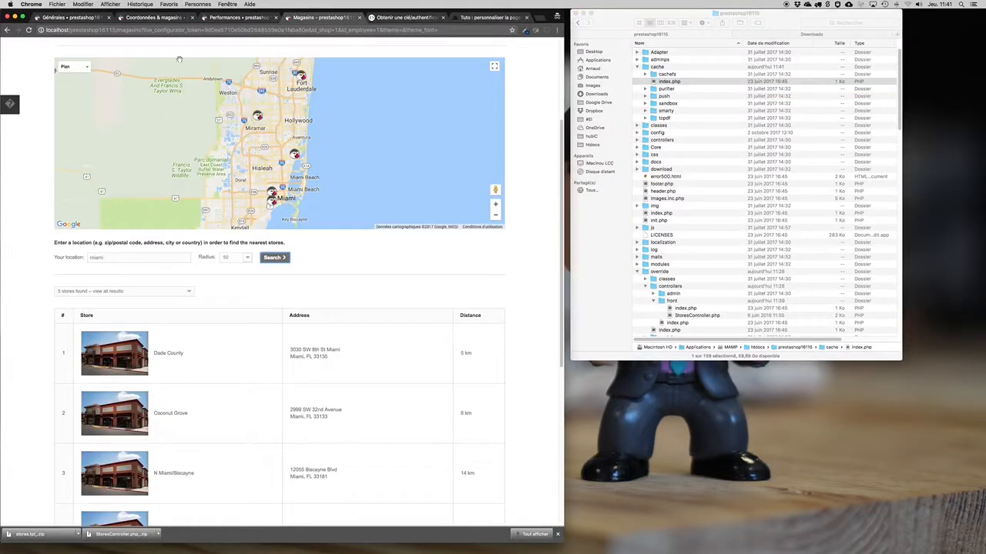
scroll(298, 162, up, 3)
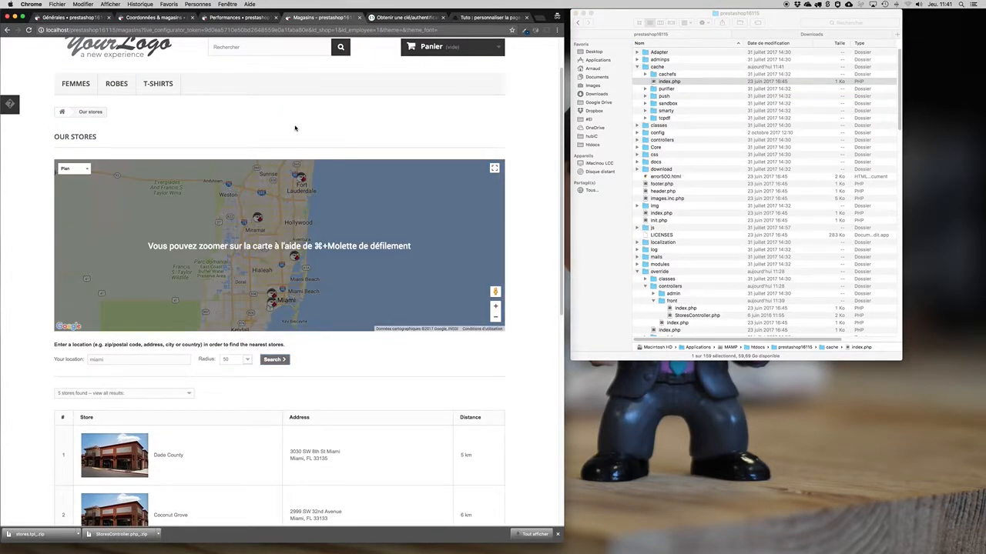
click(238, 16)
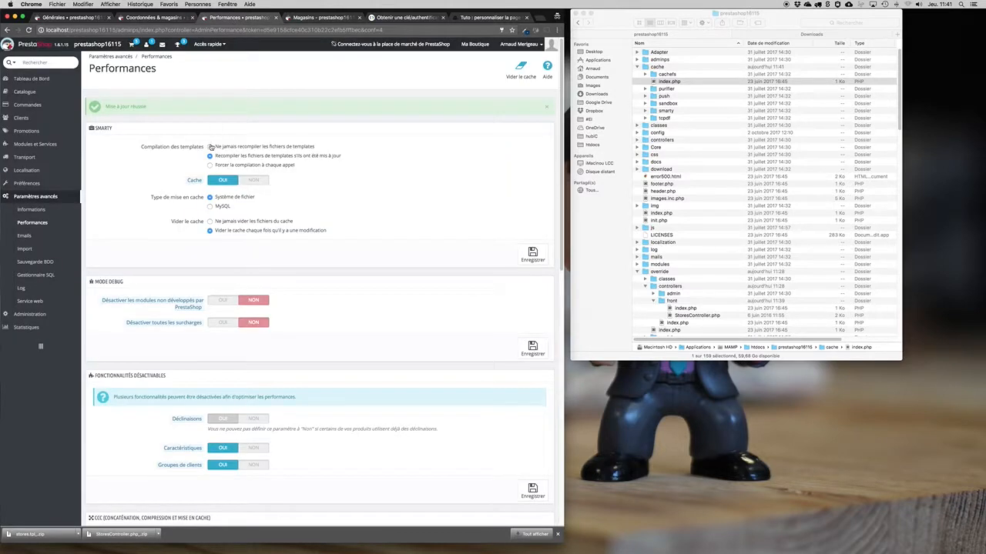
click(150, 148)
drag(150, 148, 203, 148)
scroll(340, 184, down, 1)
mouse_move(136, 295)
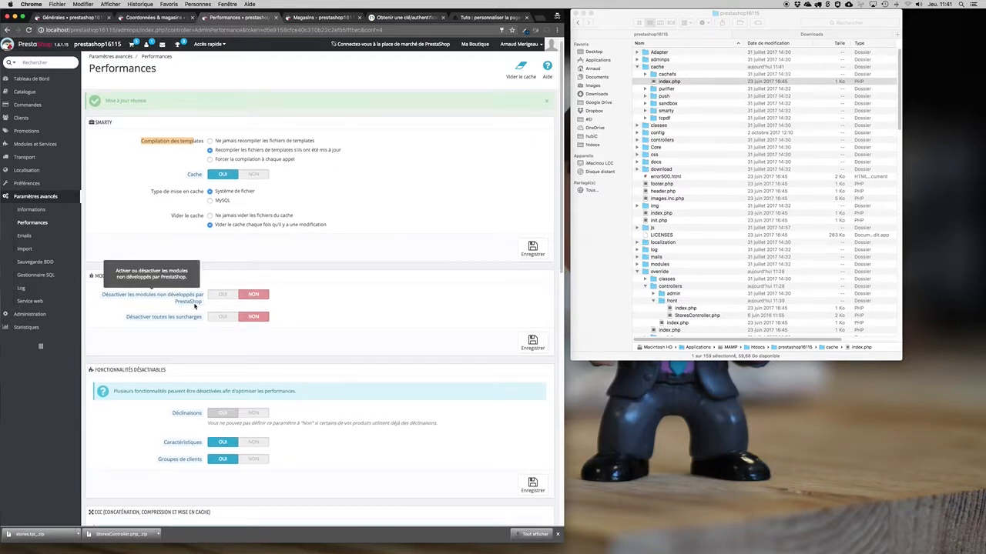
mouse_move(156, 323)
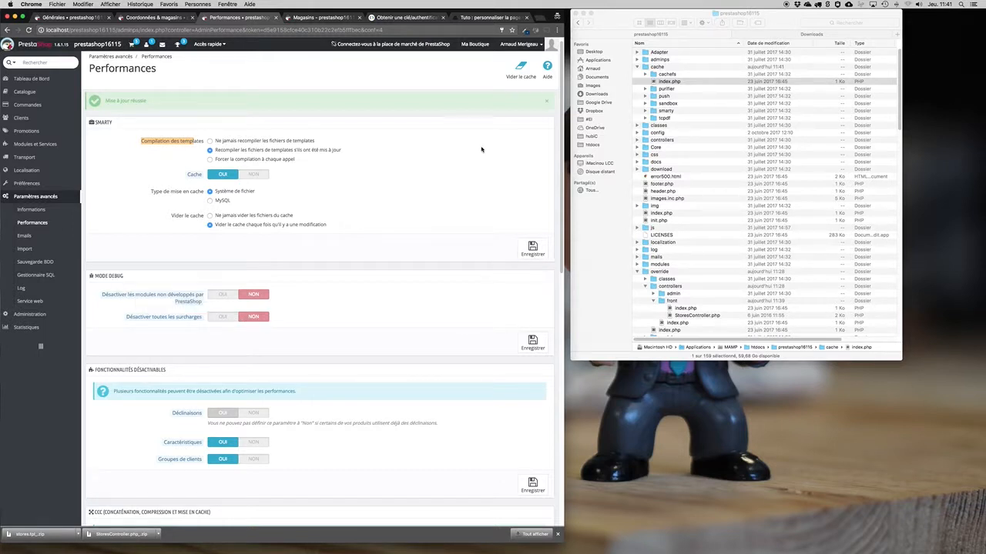
- Reload the Our stores page and save the Smarty settings on the Performances page again
click(324, 17)
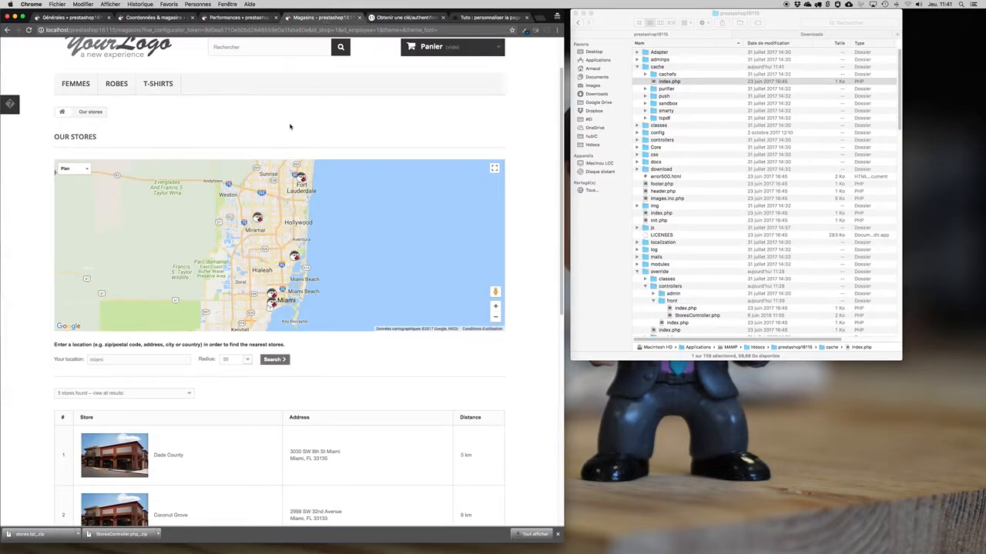
key(super+r)
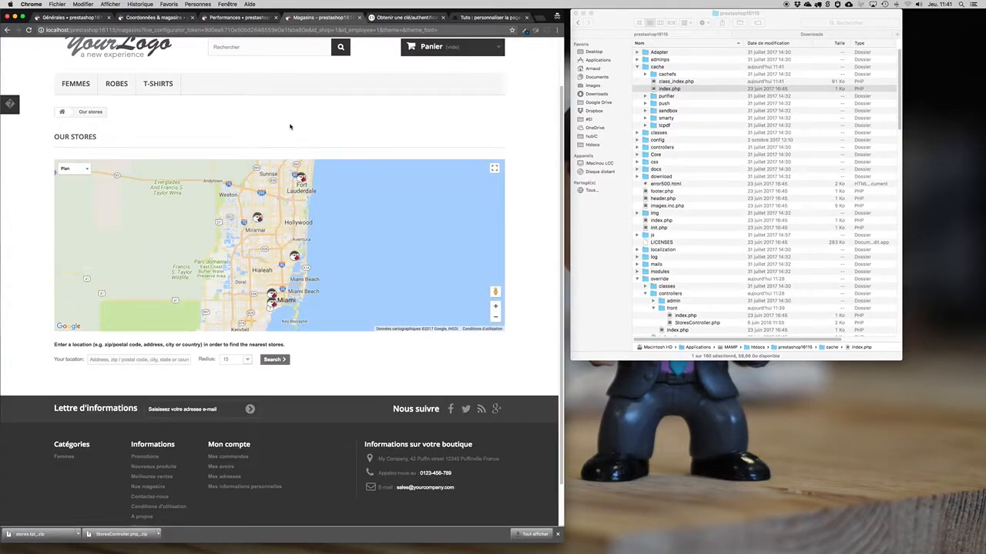
click(239, 18)
click(532, 248)
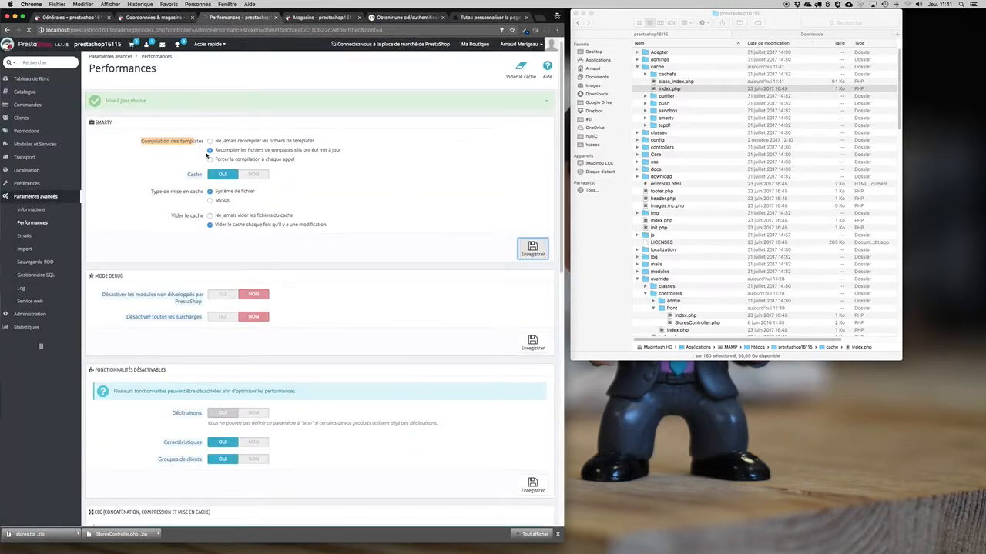
click(299, 17)
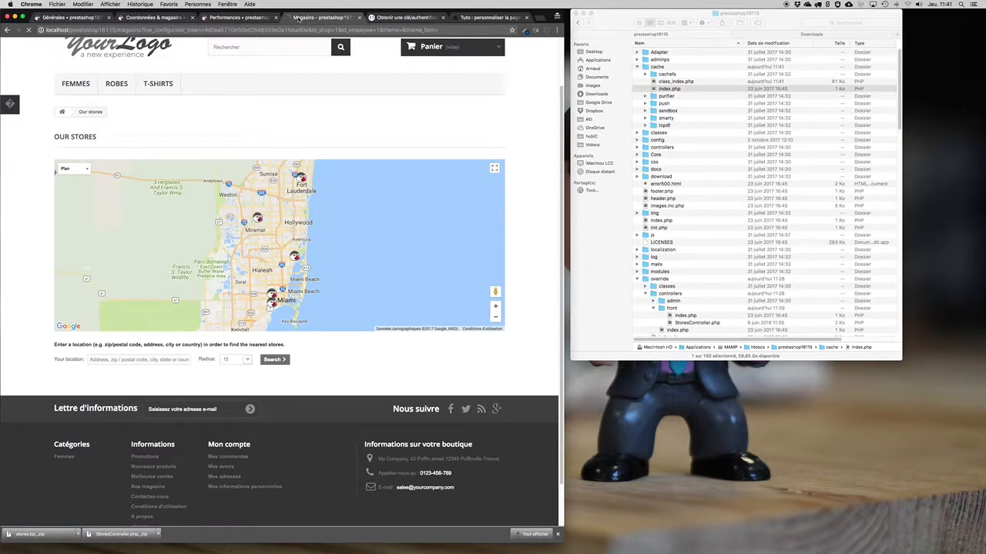
click(238, 17)
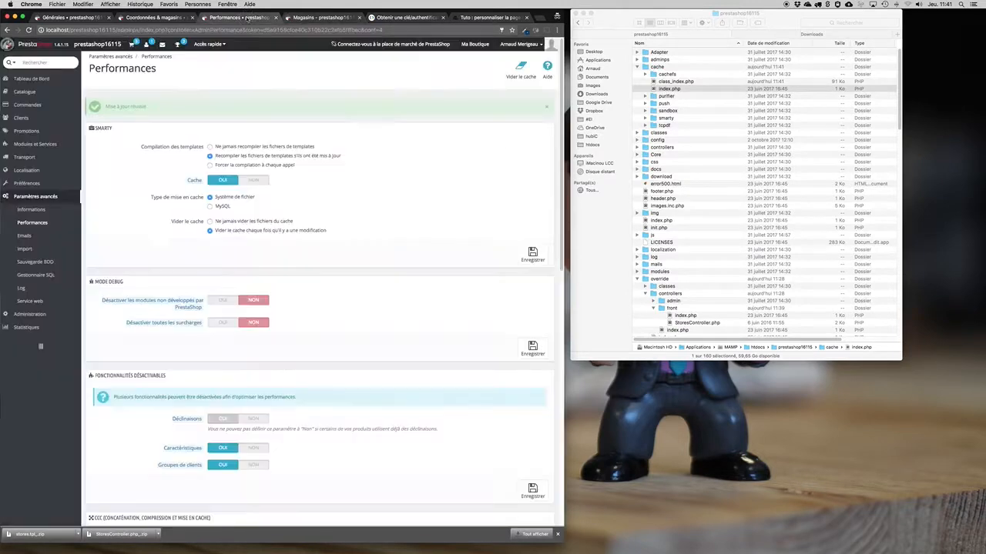
- Disable the Smarty cache (Cache: NON), save the setting and reload the Our stores page
click(249, 181)
click(532, 206)
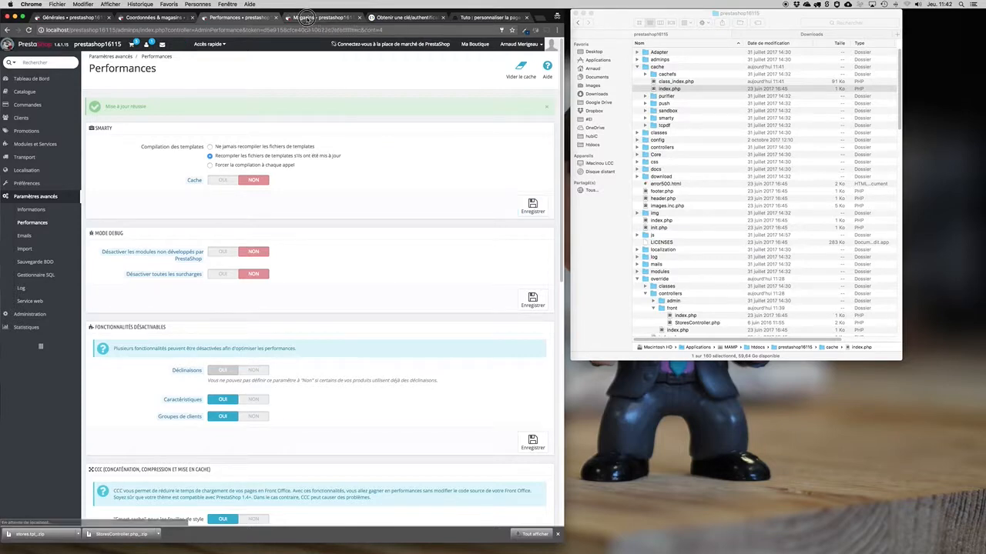
click(307, 17)
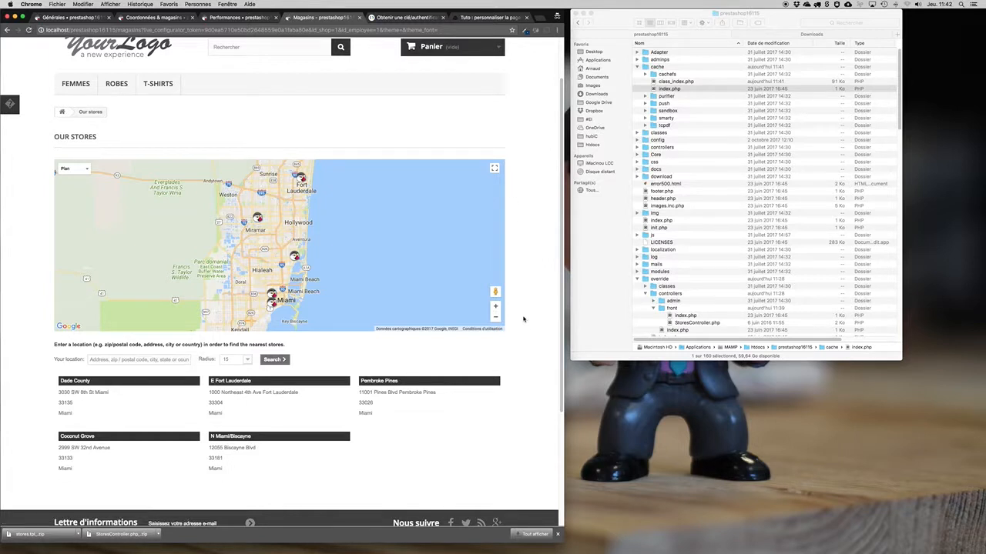
- Pan the stores map and view the opening hours of the marker north of Miami Beach, closing its info bubble
scroll(523, 319, down, 2)
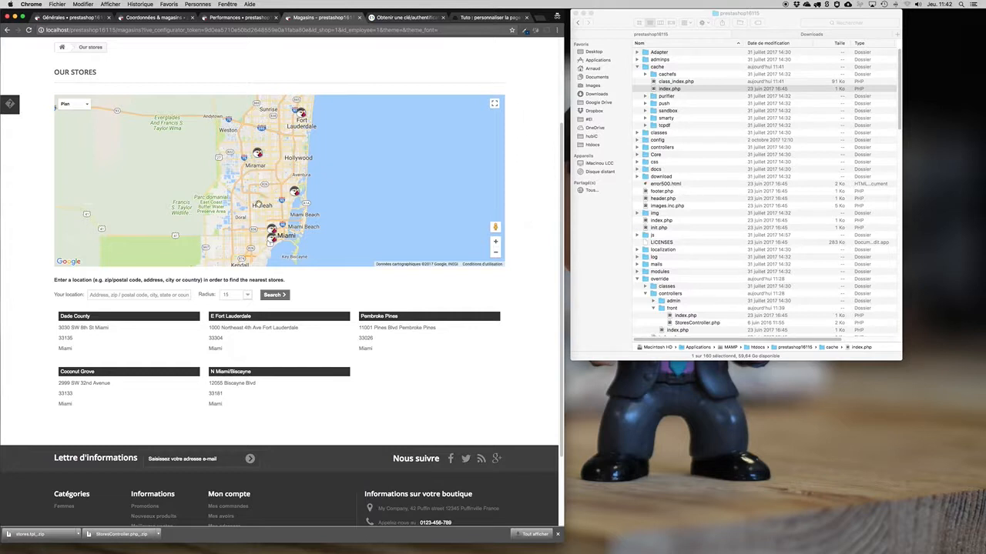
mouse_move(264, 201)
mouse_down()
mouse_move(273, 164)
mouse_move(198, 202)
mouse_up()
click(233, 197)
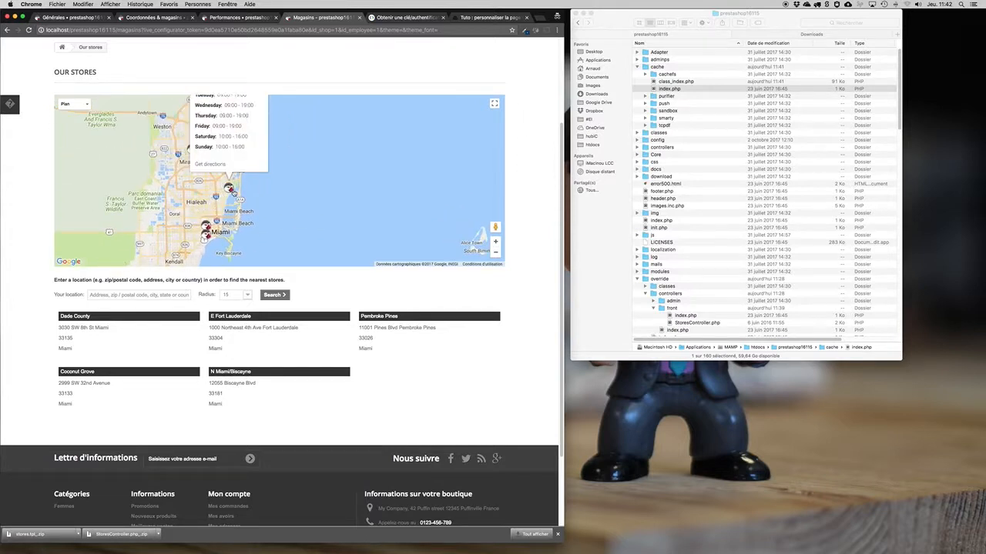
click(261, 123)
- Search for stores near miami and compare the results table with the custom store list beneath it
click(154, 293)
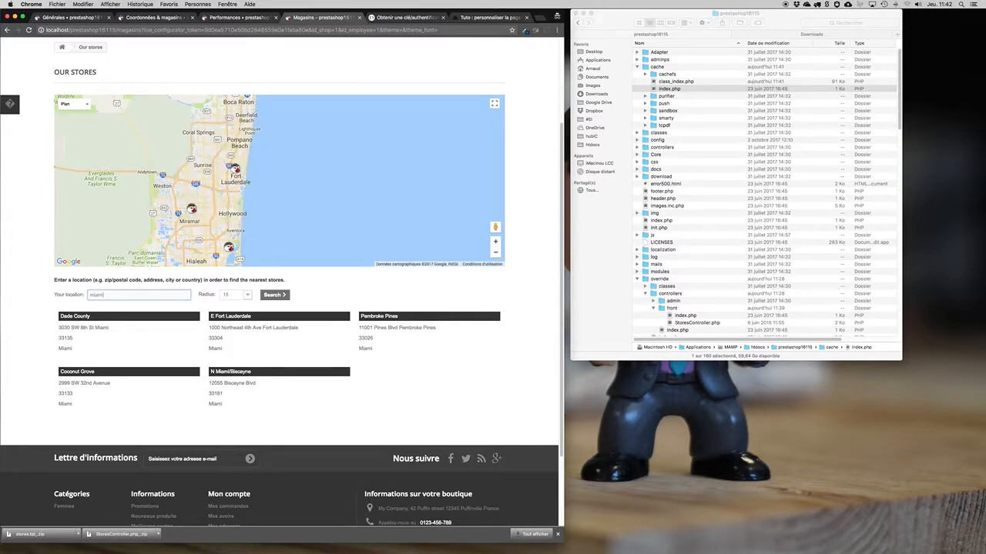
text(miami)
key(Return)
scroll(339, 339, down, 5)
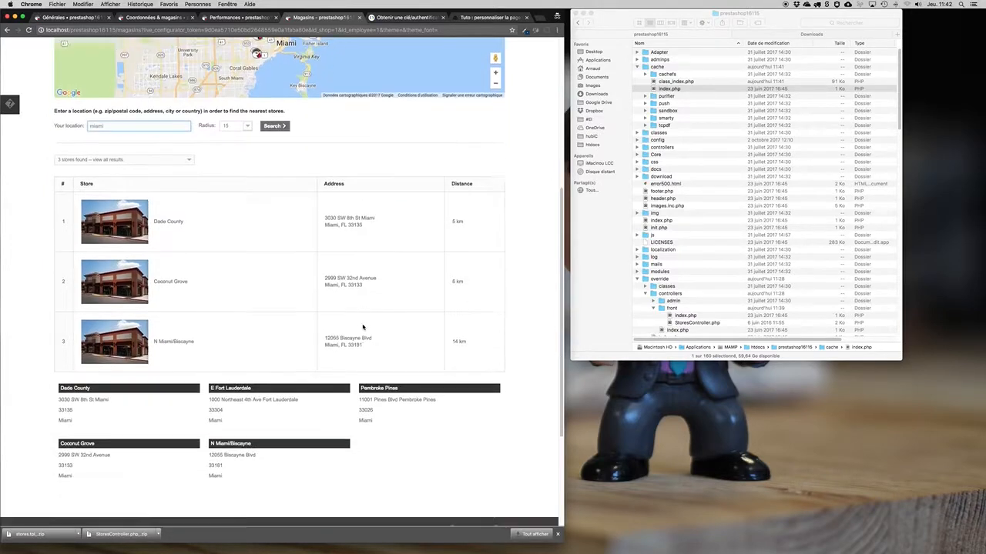
drag(58, 326, 251, 415)
click(252, 414)
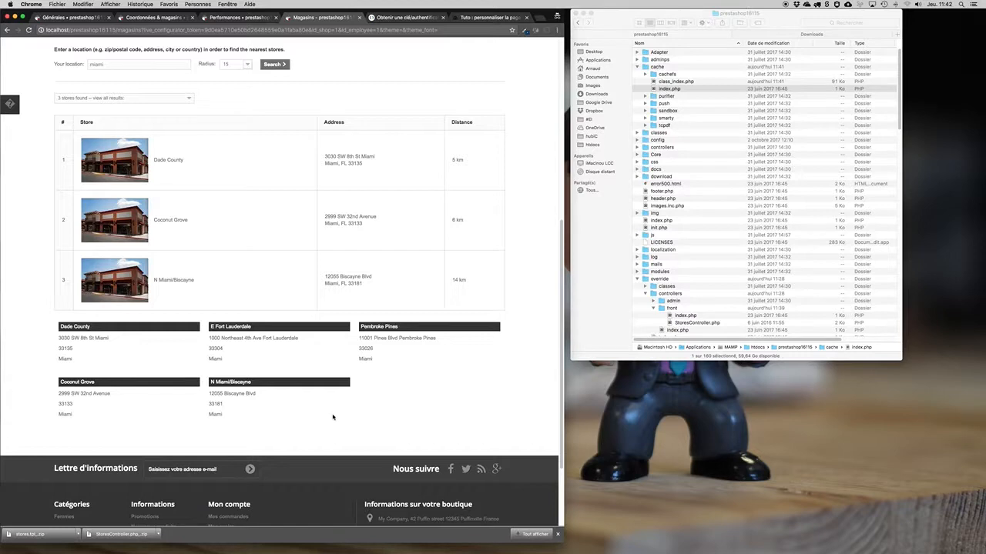
scroll(496, 380, down, 3)
scroll(494, 379, up, 4)
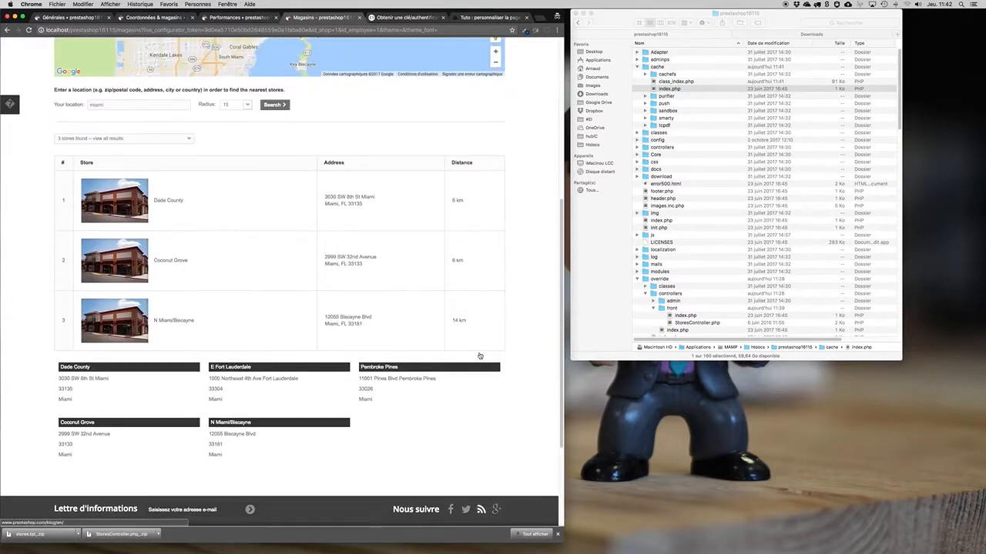